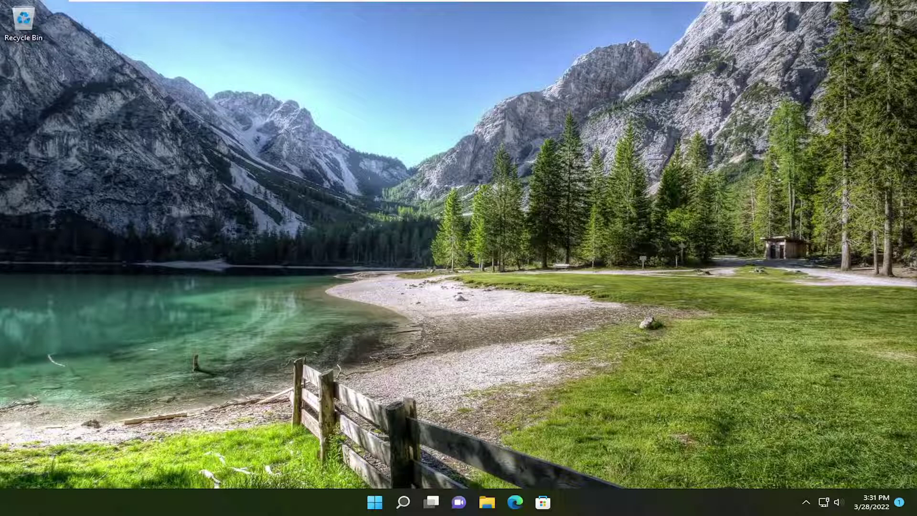
Search for regedit and run Registry Editor as administrator.
click(404, 502)
text(regedit)
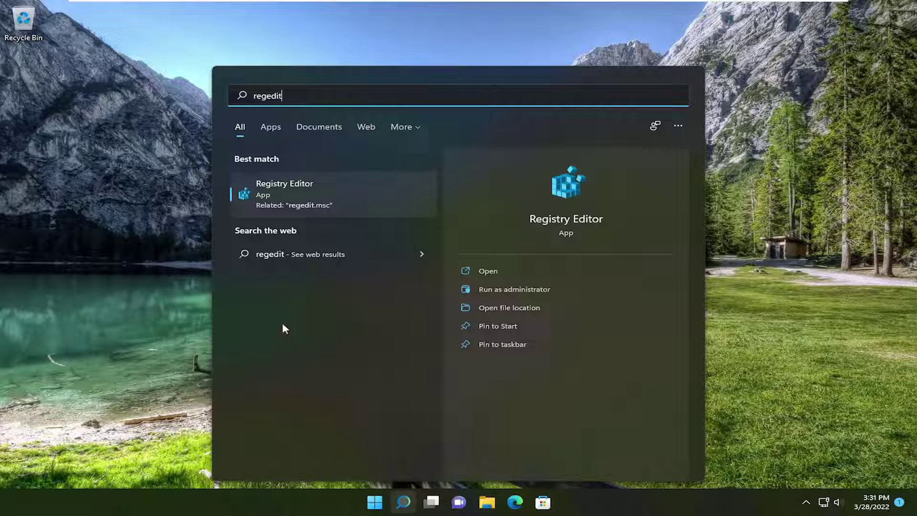
right_click(278, 195)
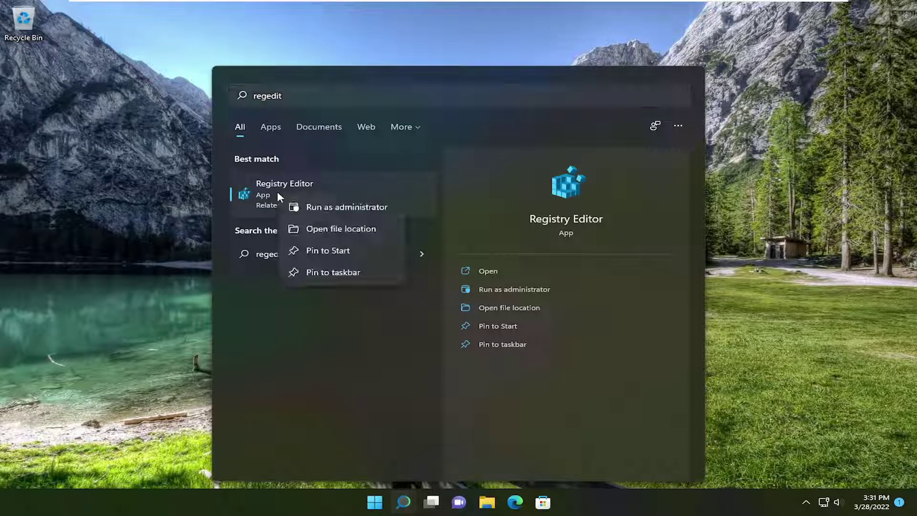
click(329, 208)
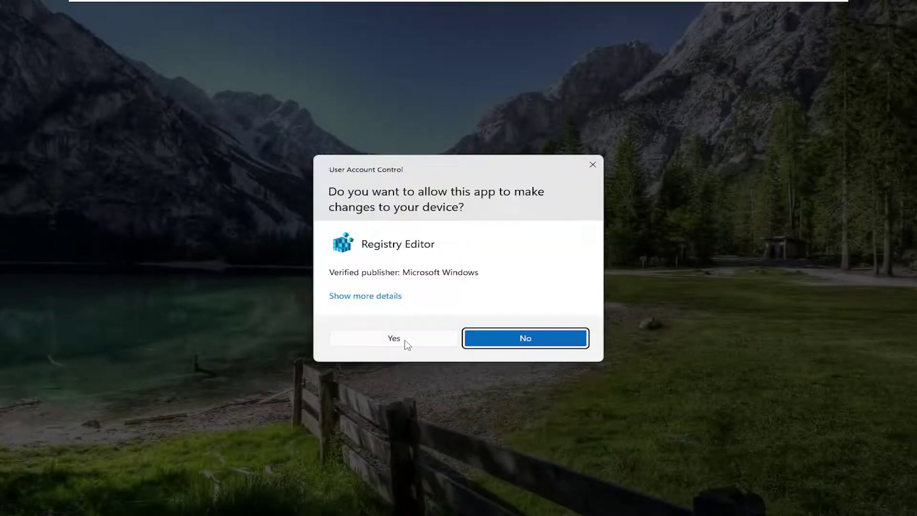
click(395, 339)
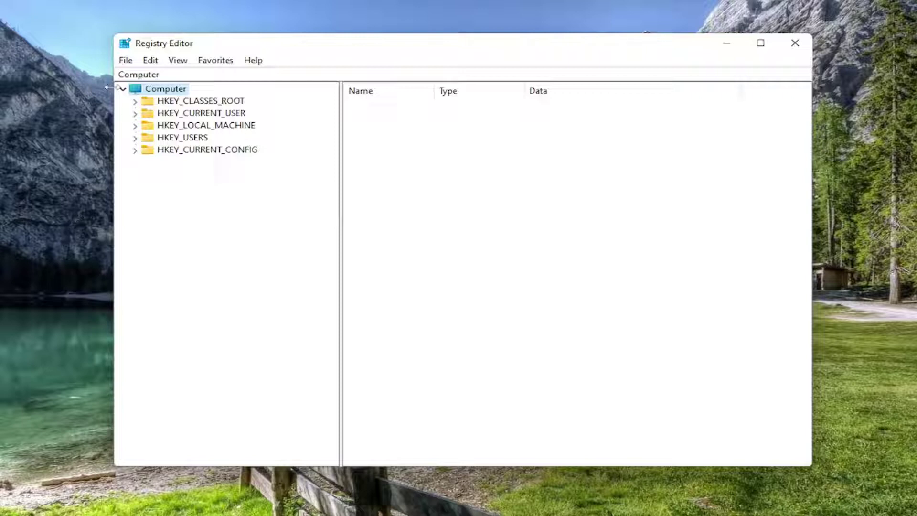
click(125, 60)
click(128, 90)
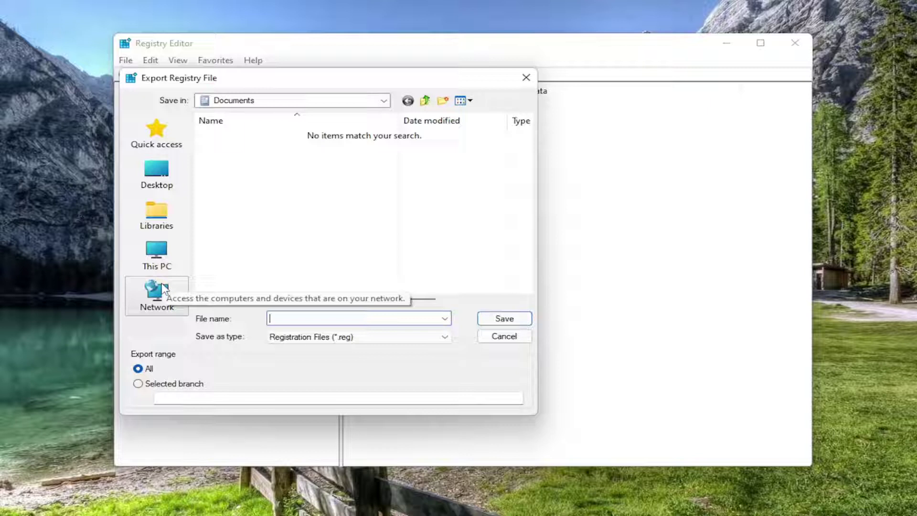
click(499, 342)
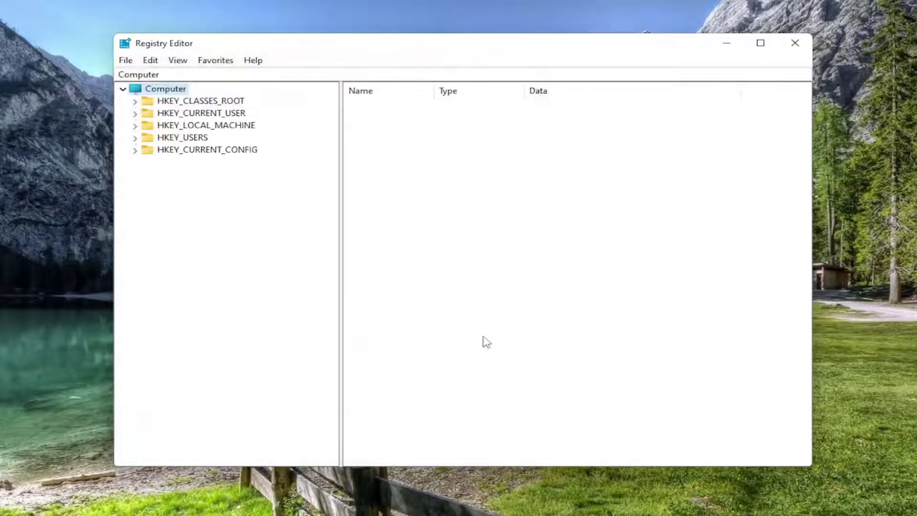
click(126, 62)
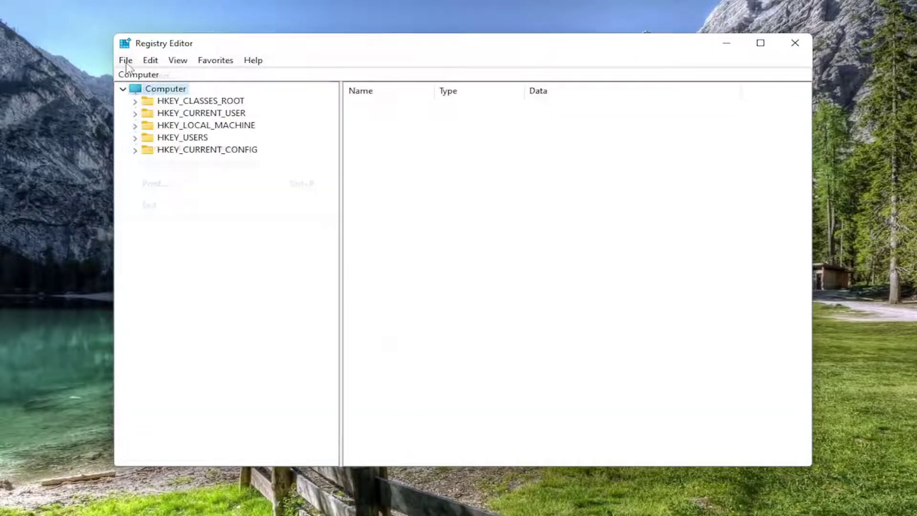
click(141, 75)
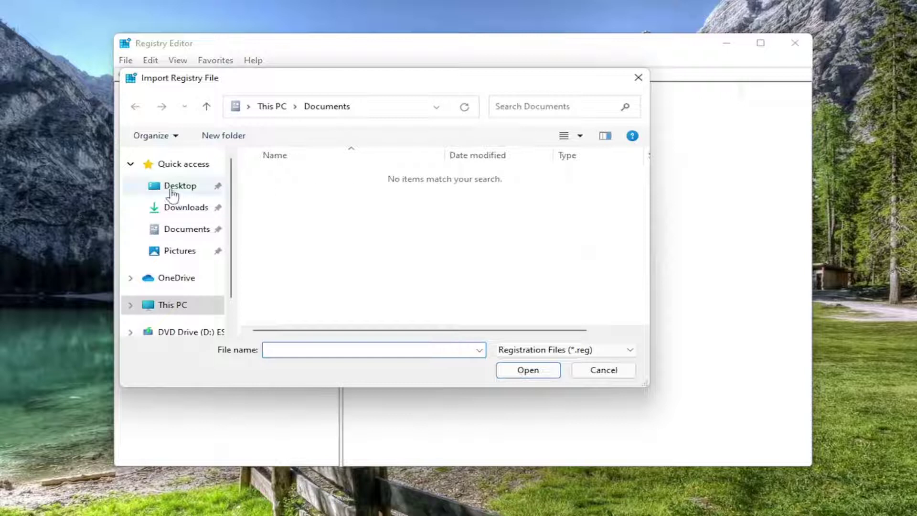
click(172, 192)
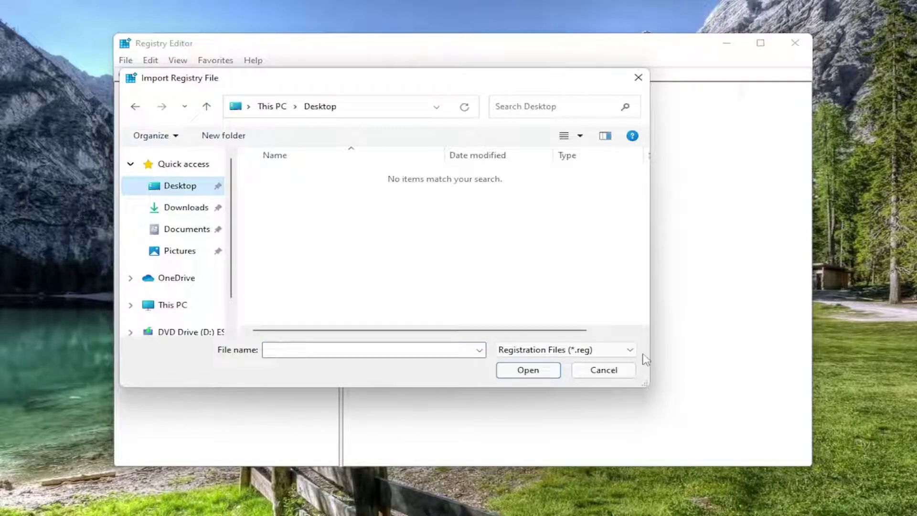
click(603, 370)
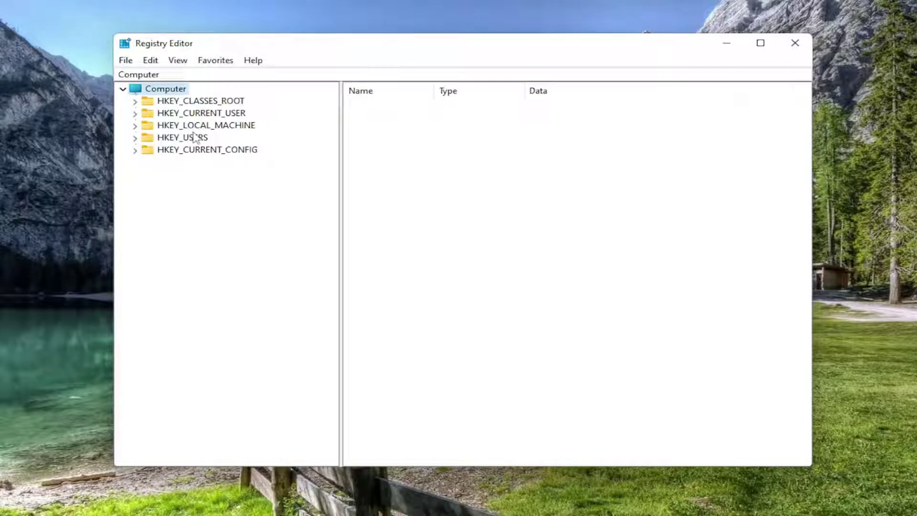
Navigate the key tree to HKEY_CURRENT_USER\Software\Microsoft\Windows\CurrentVersion\Explorer\Advanced.
double_click(200, 113)
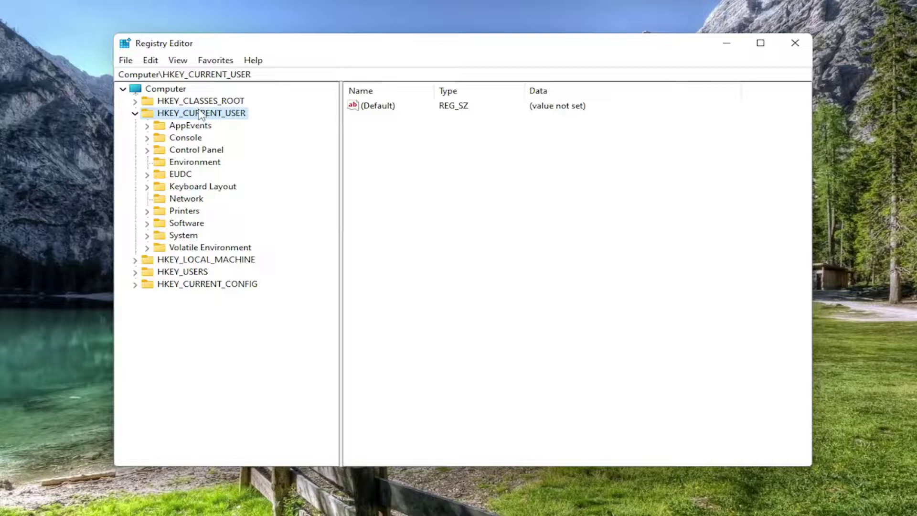
double_click(181, 225)
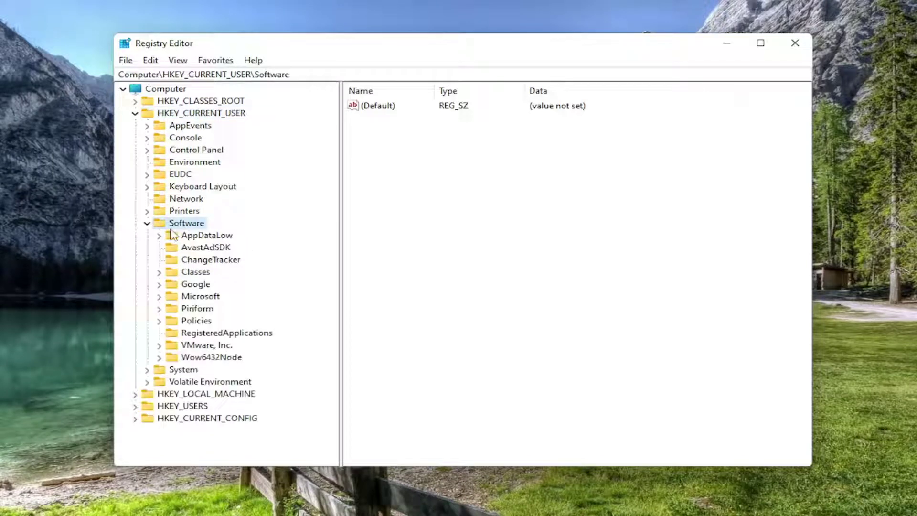
double_click(193, 296)
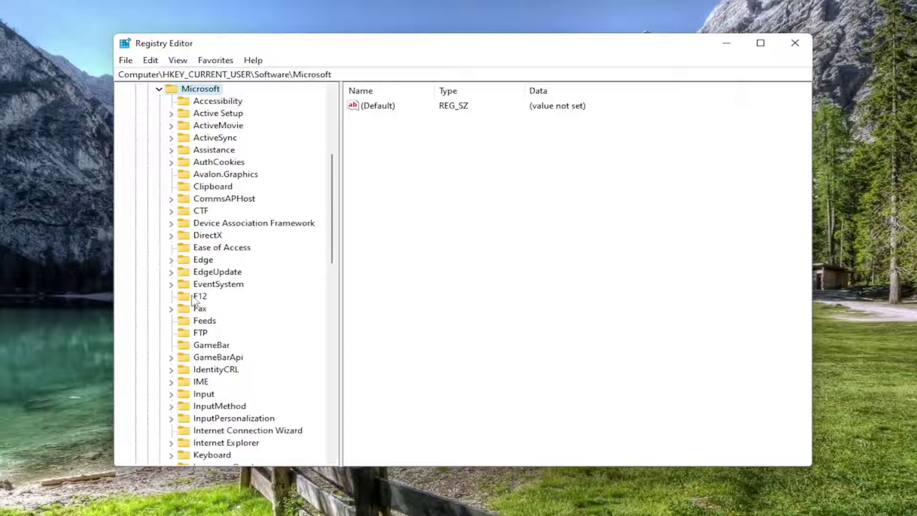
scroll(205, 296, down, 8)
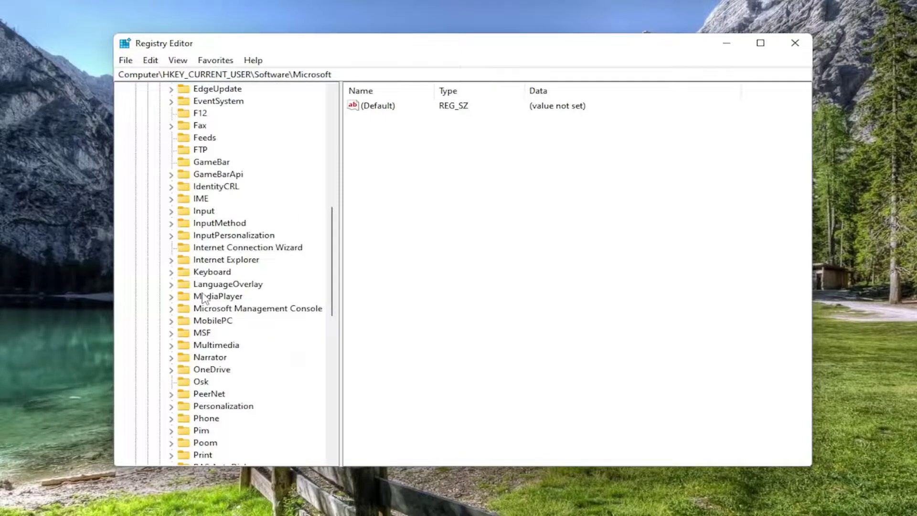
scroll(202, 295, down, 7)
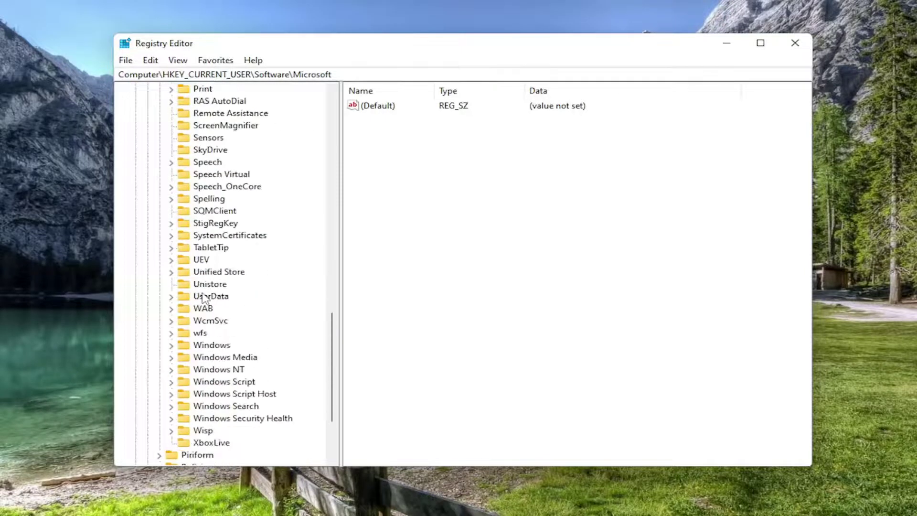
double_click(210, 345)
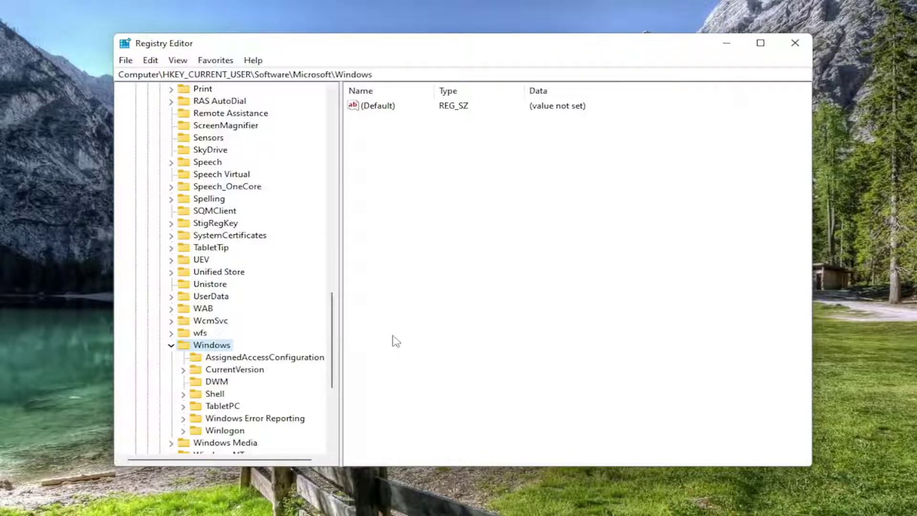
double_click(228, 371)
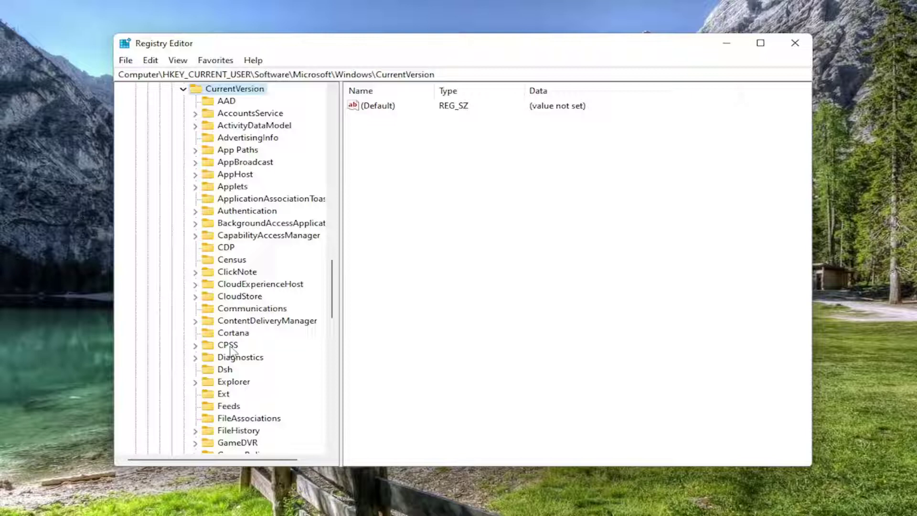
click(233, 385)
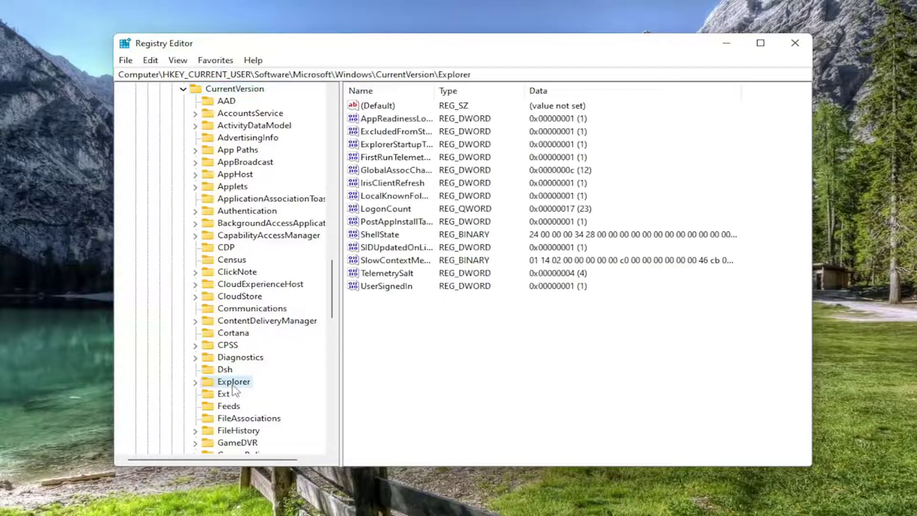
double_click(233, 385)
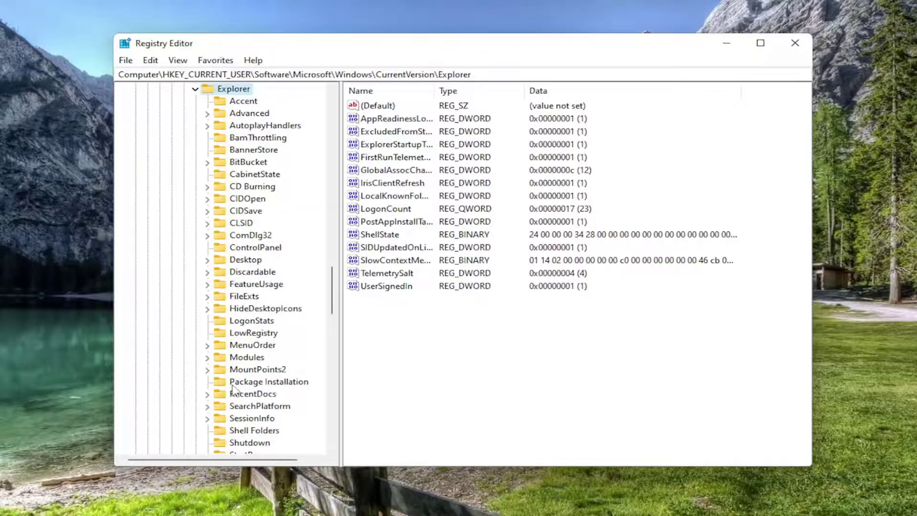
scroll(234, 211, up, 4)
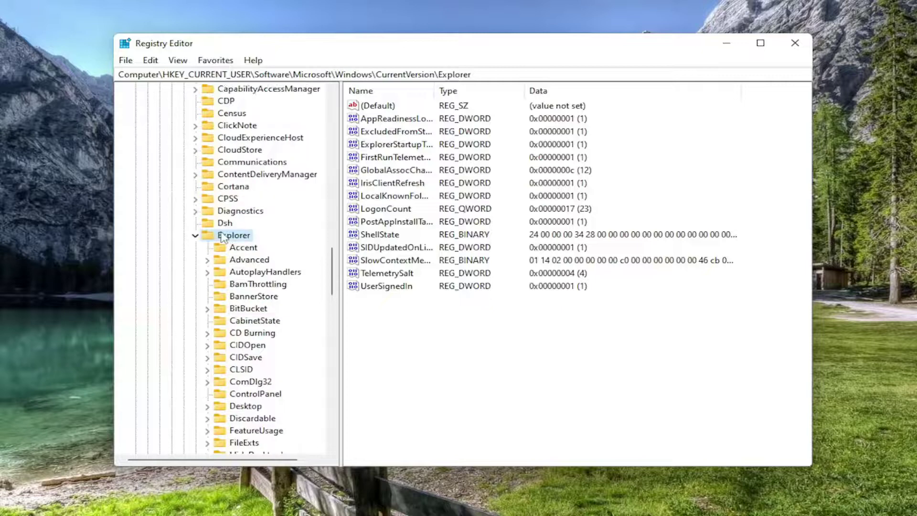
click(234, 264)
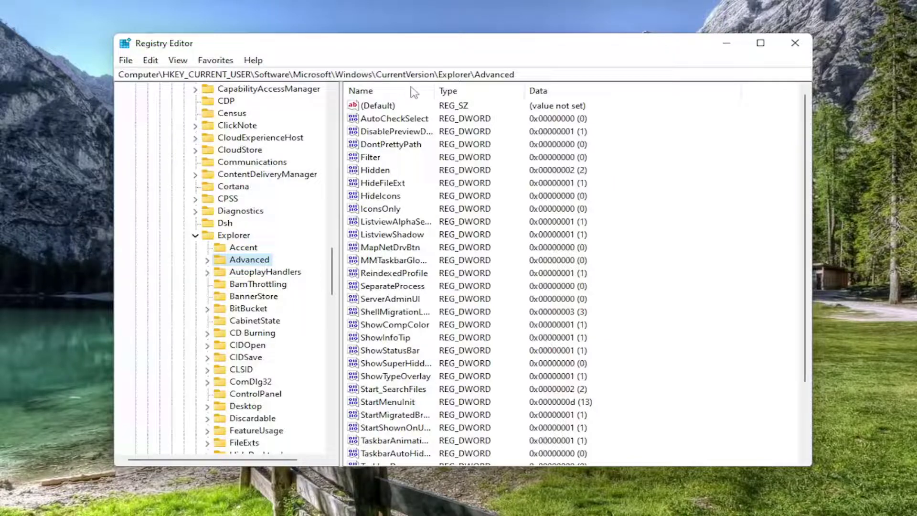
Autosize the Name column and scroll down to the Taskbar values such as TaskbarAnimations.
double_click(437, 89)
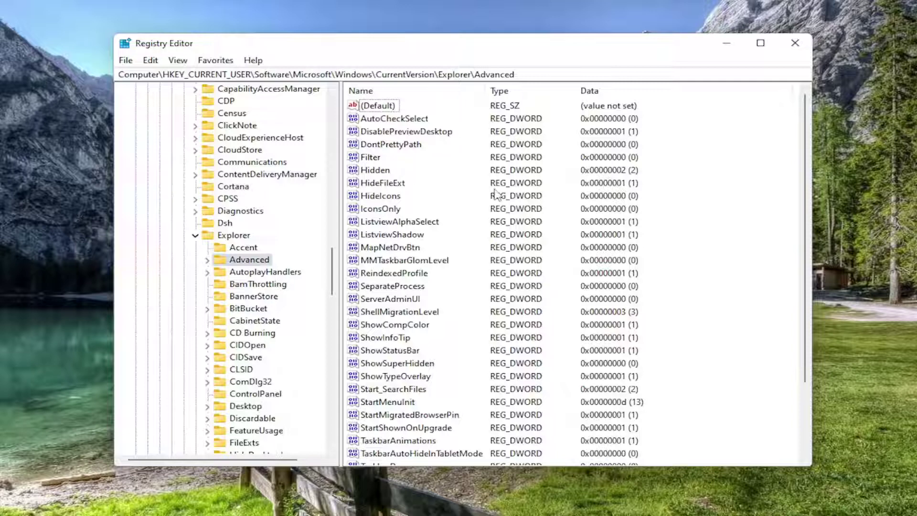
scroll(380, 401, down, 3)
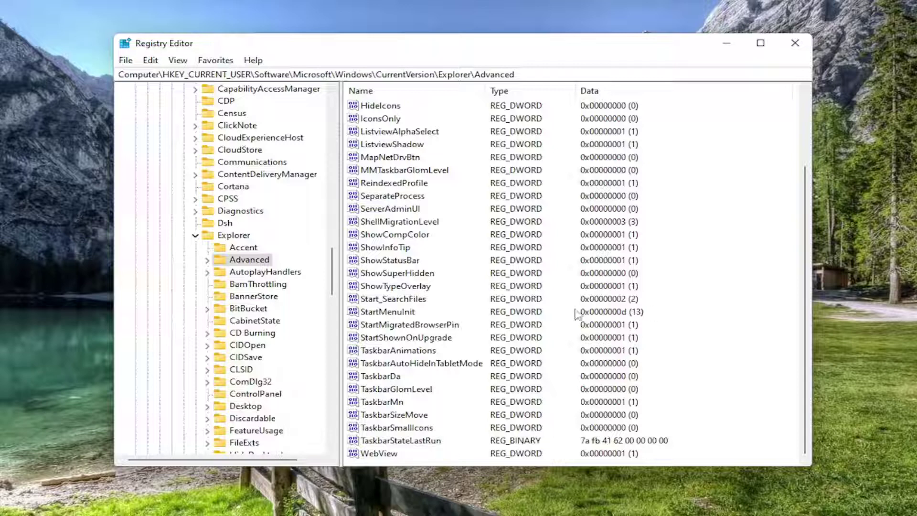
click(410, 350)
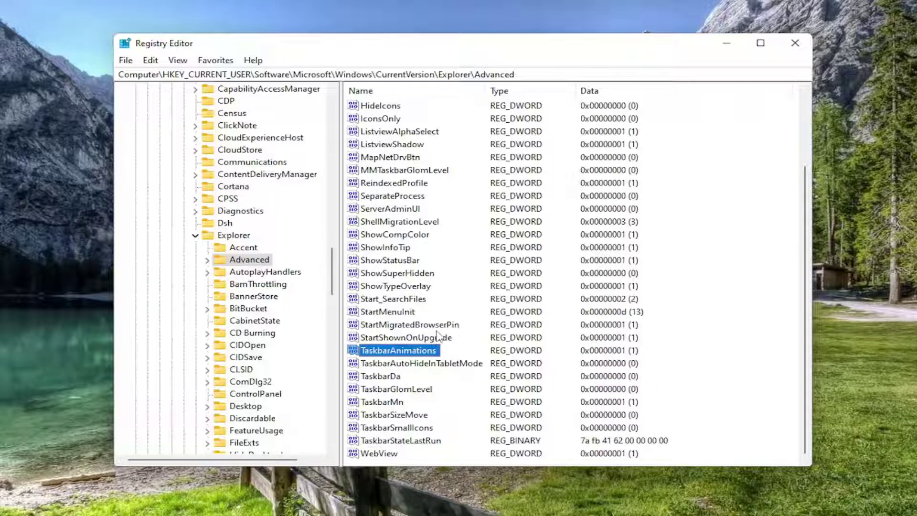
click(715, 327)
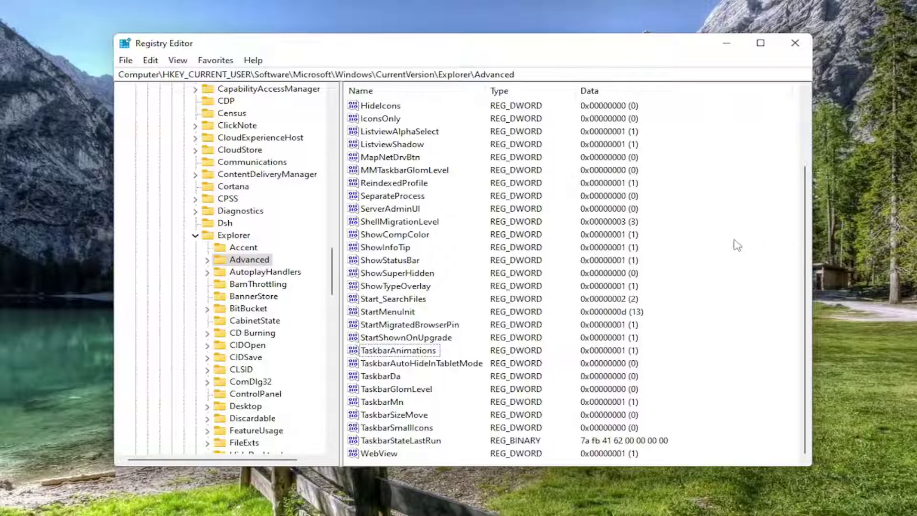
Create a DWORD (32-bit) value named TaskbarSi from the values pane's New menu.
right_click(714, 293)
mouse_move(740, 309)
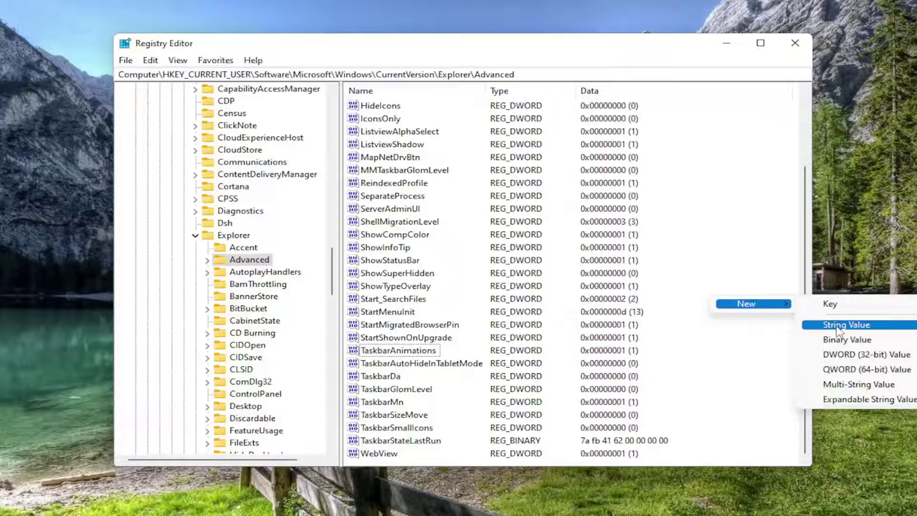
click(840, 356)
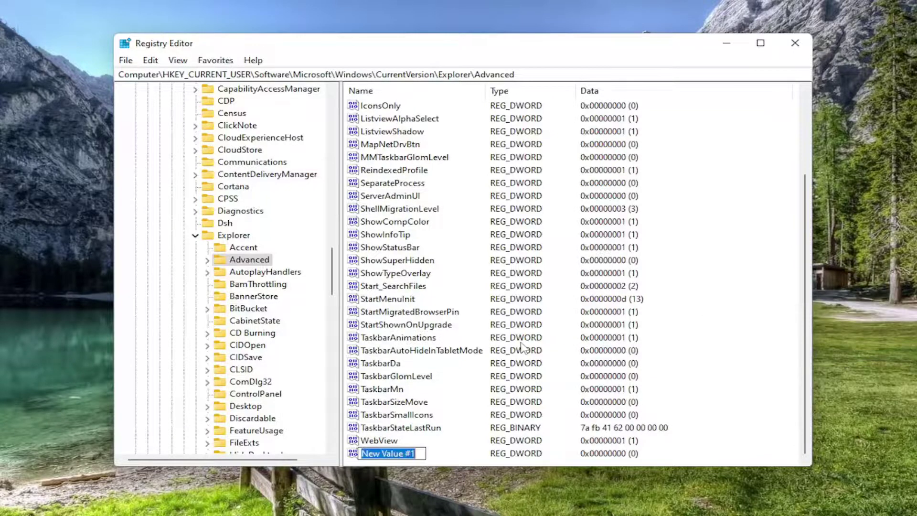
text(Ta)
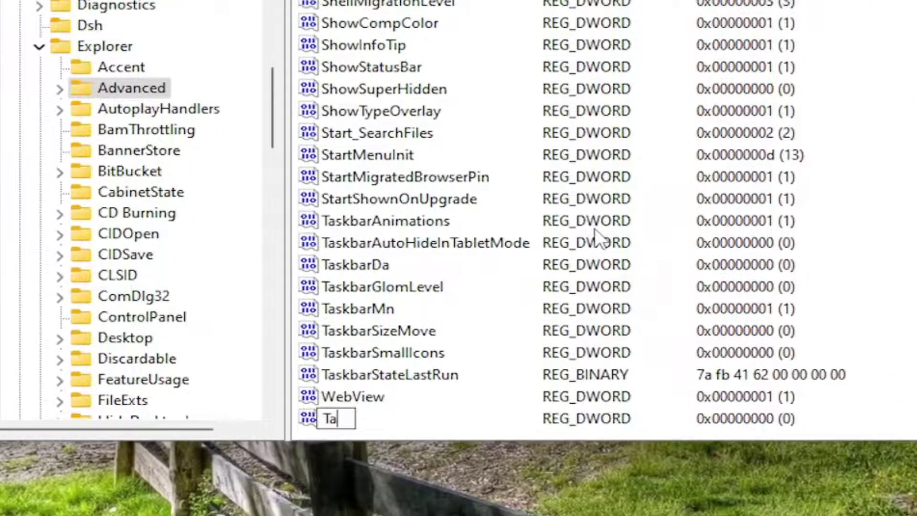
text(skbarSi)
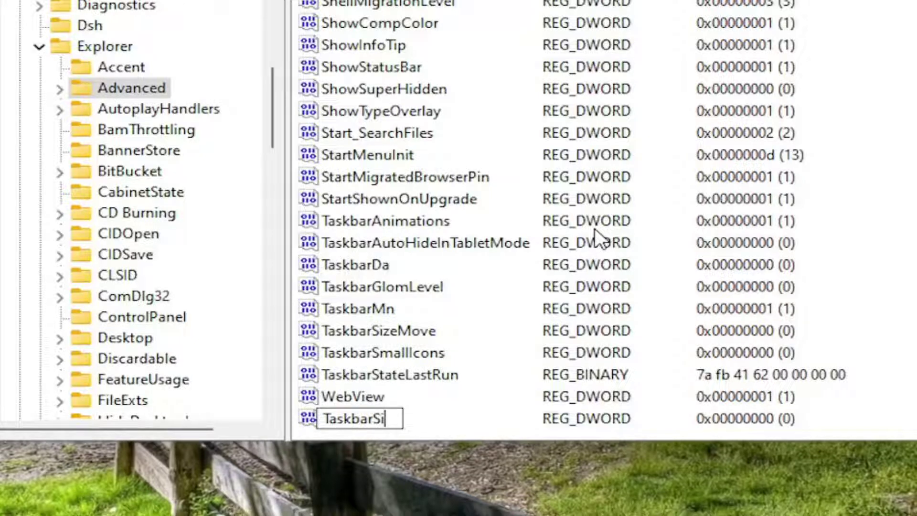
key(Return)
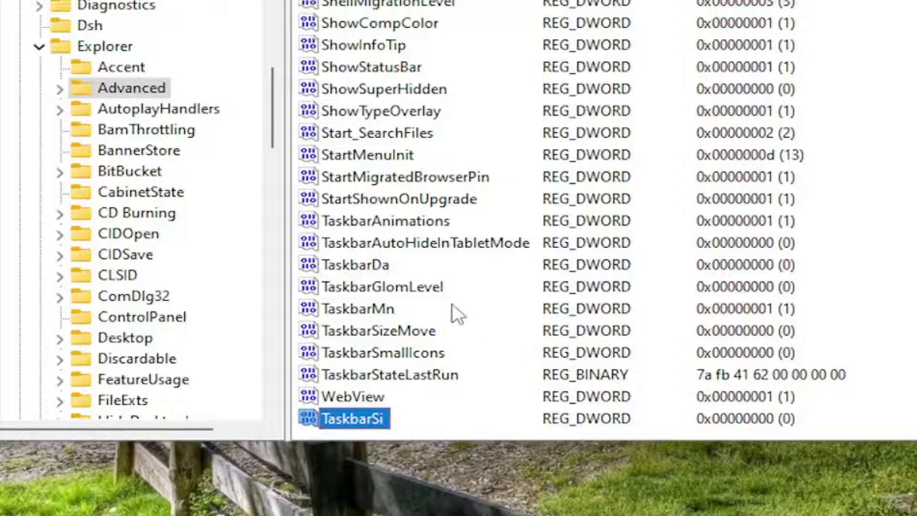
Change TaskbarSi's value data to 2 in the Edit DWORD dialog.
double_click(356, 419)
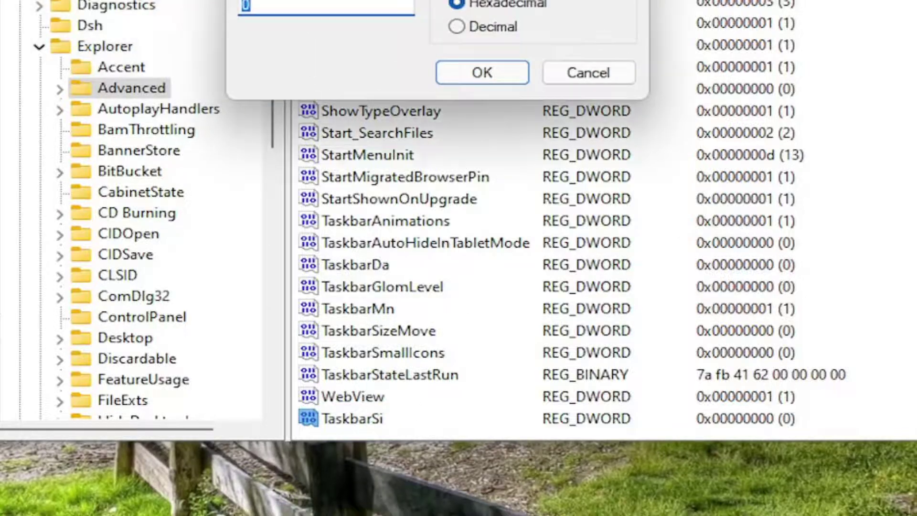
text(0)
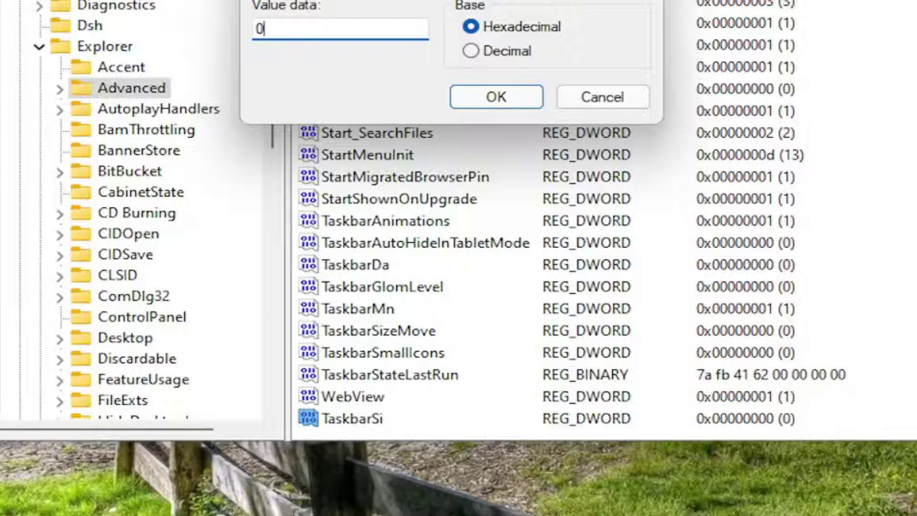
key(ctrl+a)
text(1)
key(ctrl+a)
text(2)
click(498, 96)
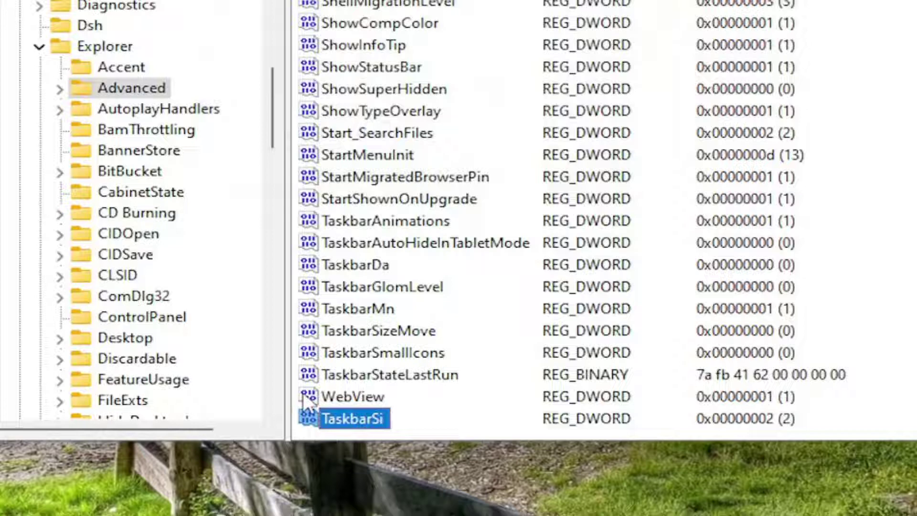
Collapse the Explorer, CurrentVersion, Windows and Microsoft keys in the tree.
click(39, 49)
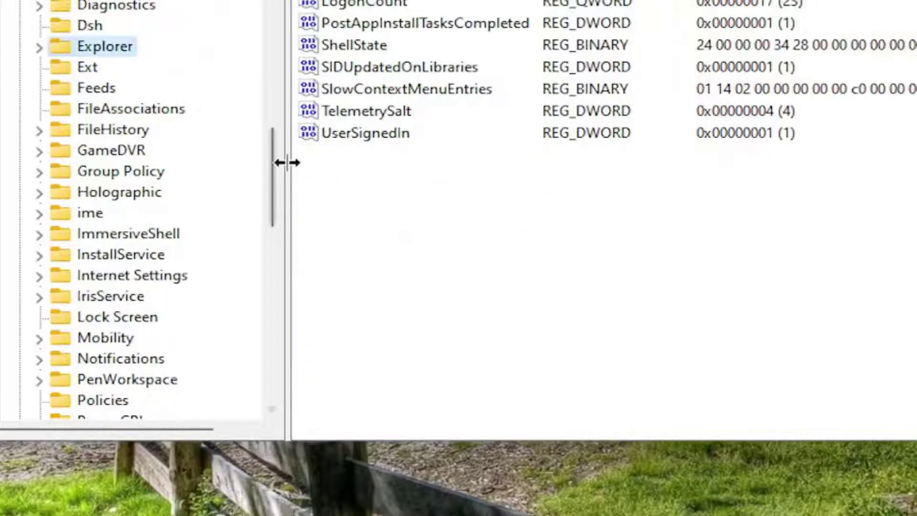
drag(276, 180, 262, 78)
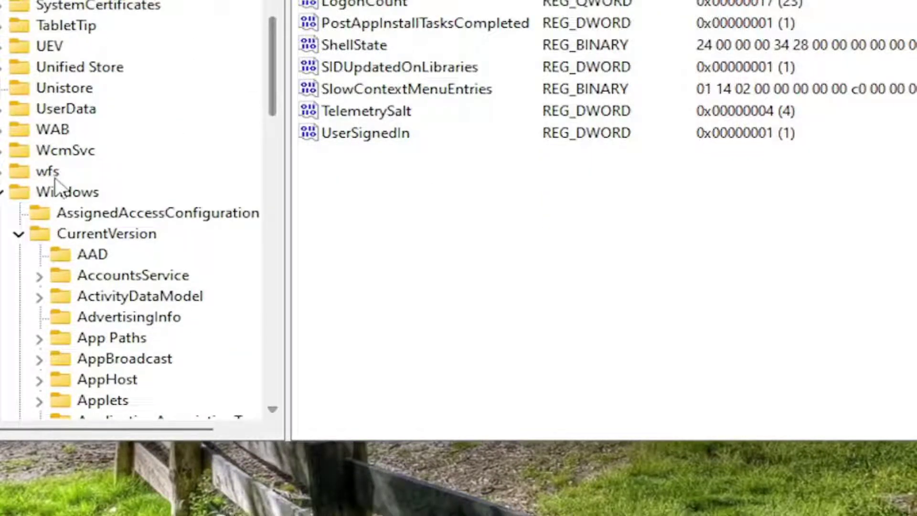
click(18, 234)
click(3, 192)
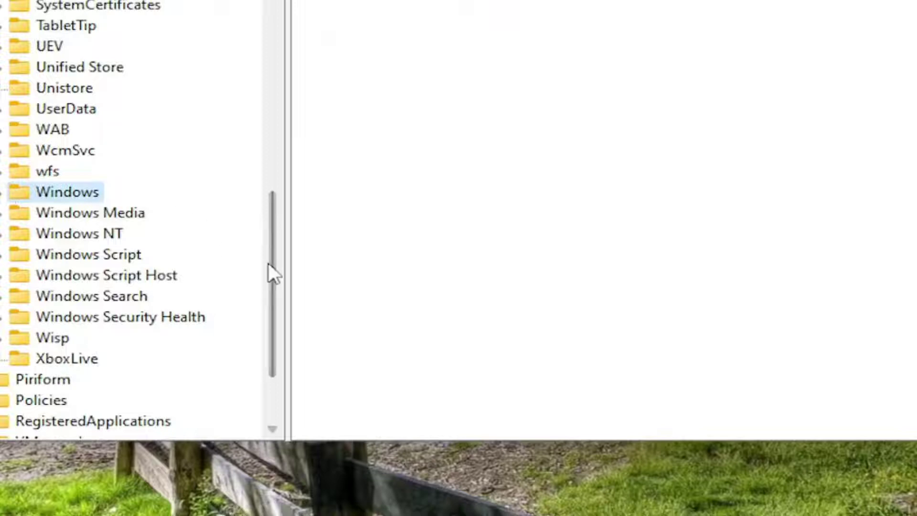
drag(269, 263, 263, 1)
click(2, 152)
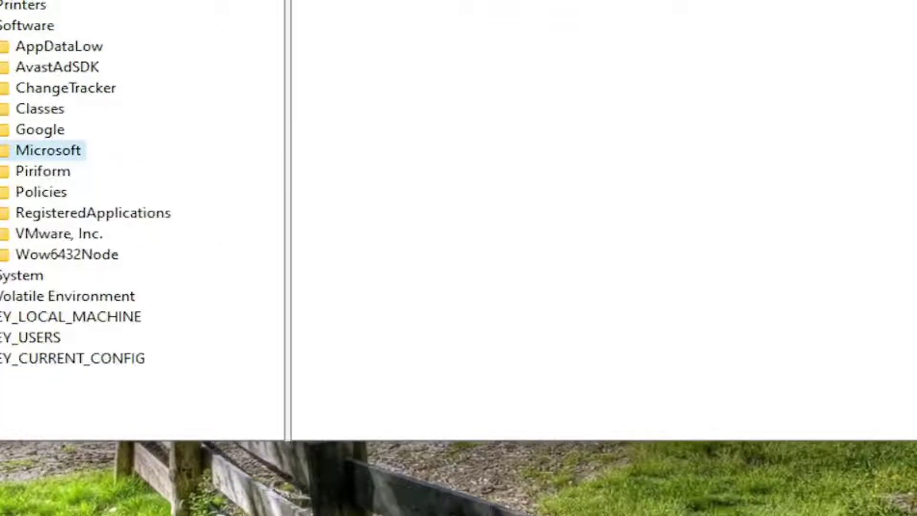